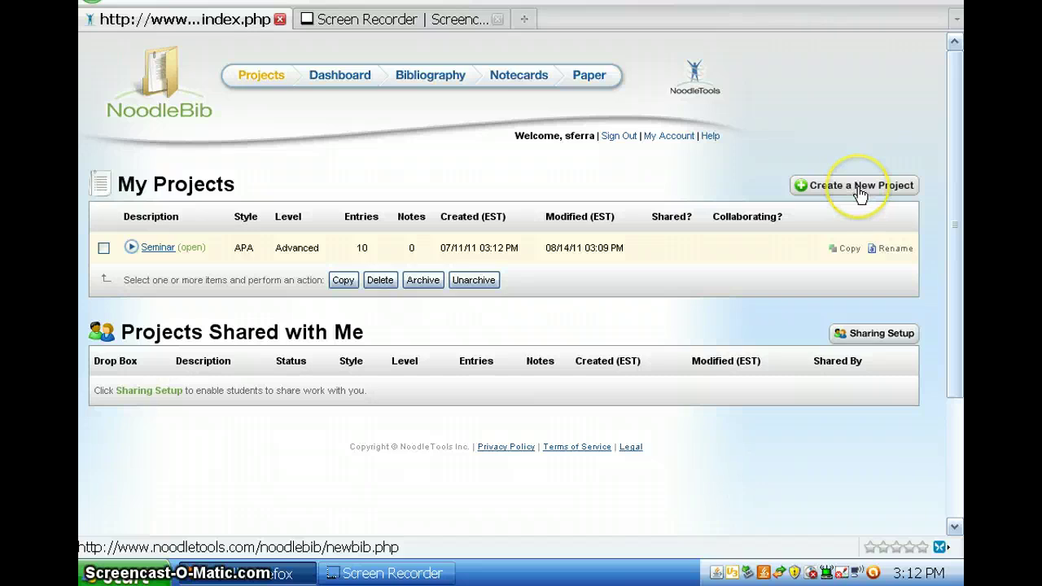
Step: Open the form for creating a new project and review its citation style options and description field
click(860, 189)
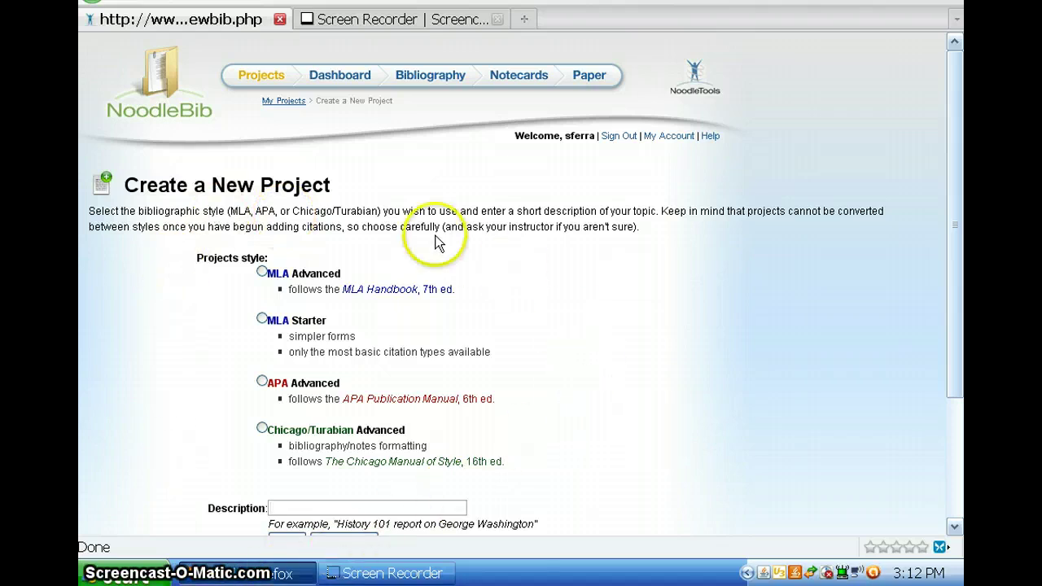
click(374, 507)
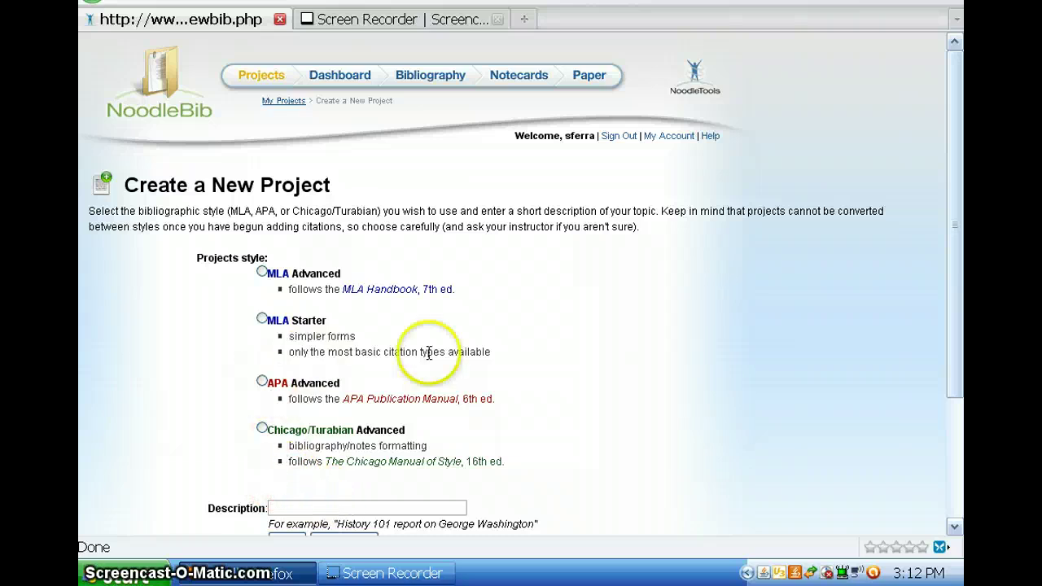
drag(951, 122, 937, 195)
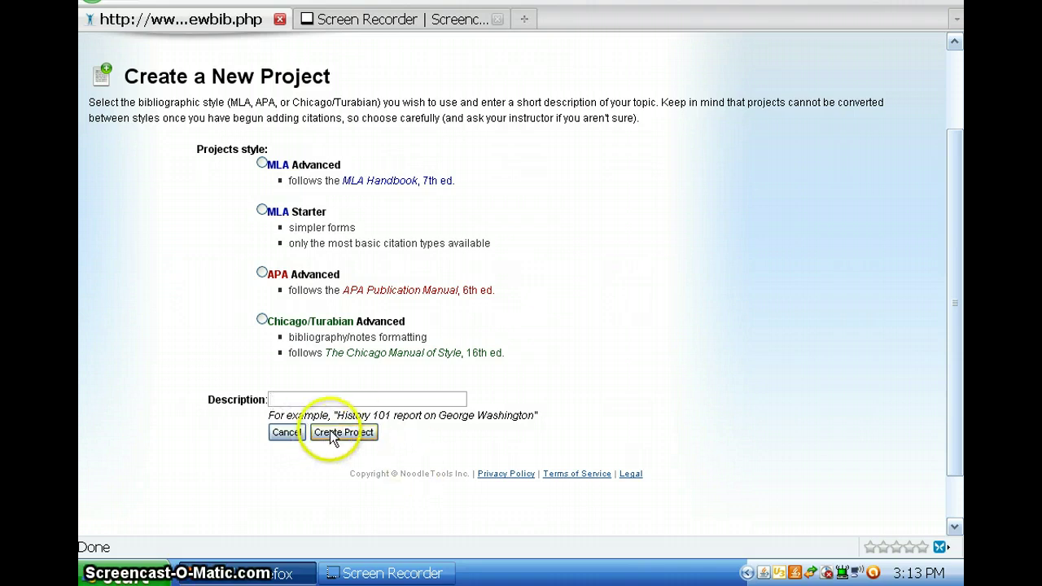
drag(953, 216, 944, 87)
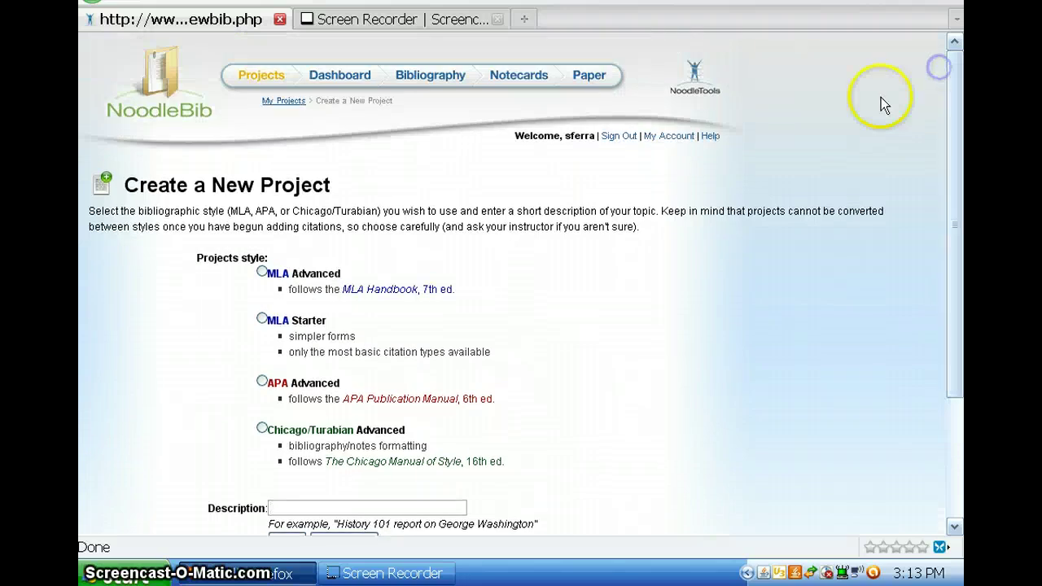
Step: Open the Seminar project from the projects list and review its dashboard, including the components, to-do list and comments
click(262, 84)
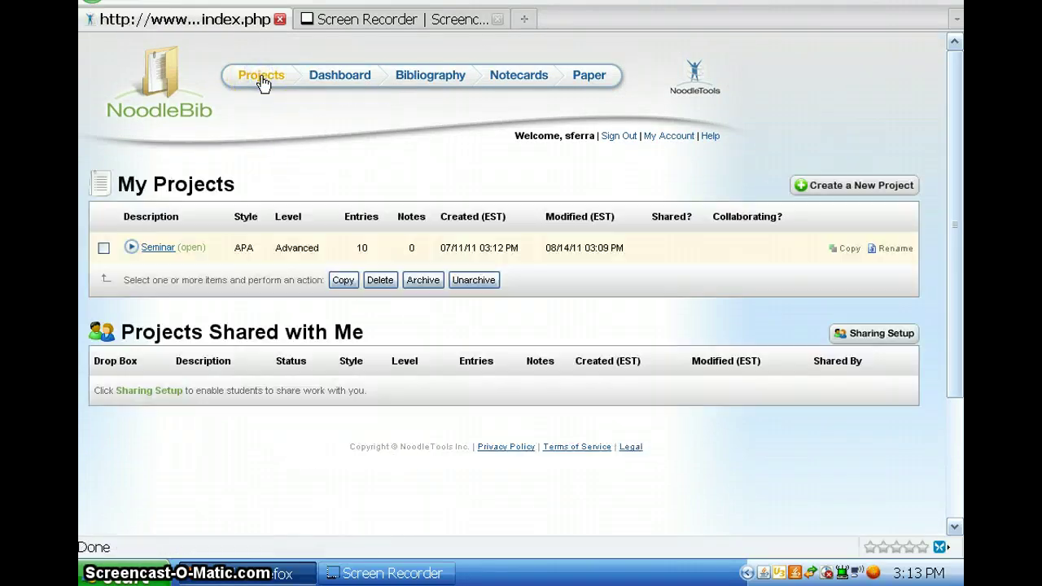
click(155, 253)
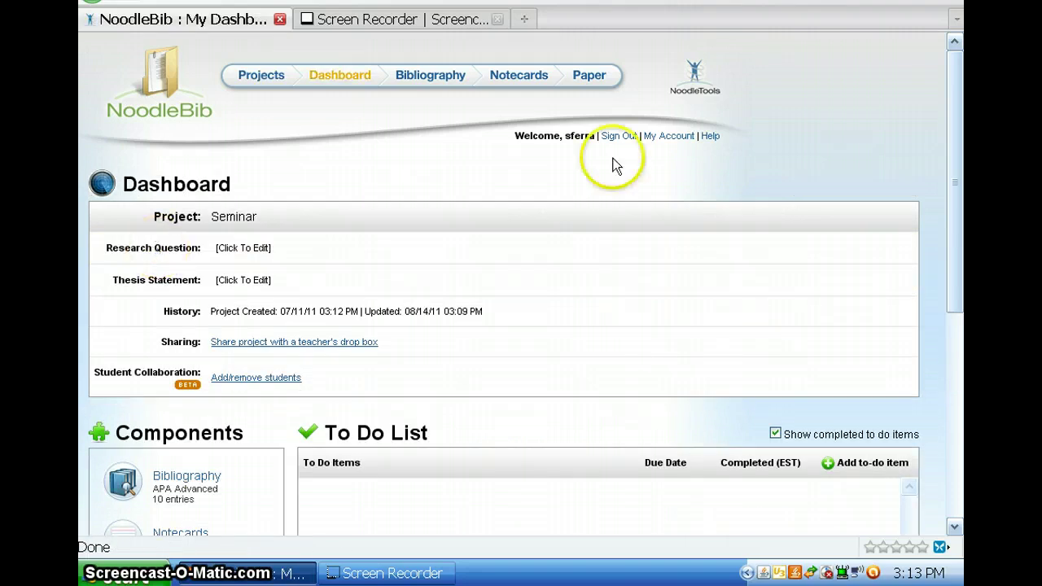
click(957, 83)
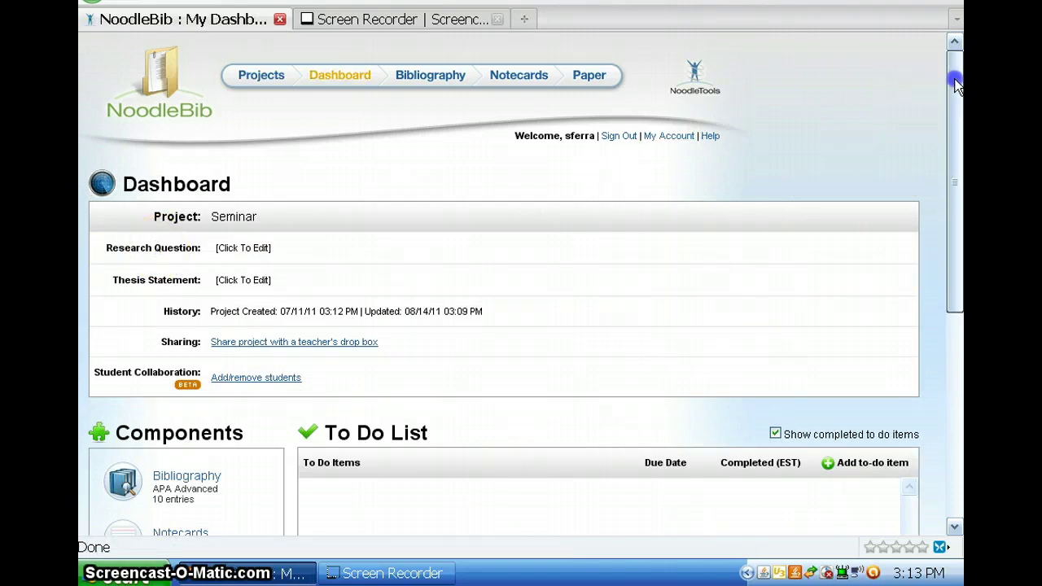
drag(956, 83, 956, 112)
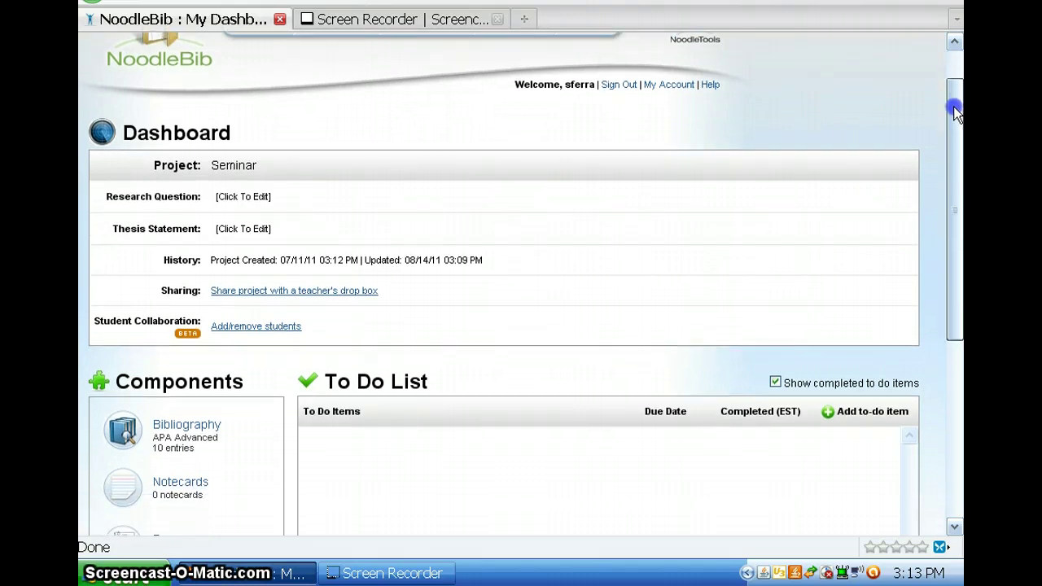
drag(957, 112, 935, 199)
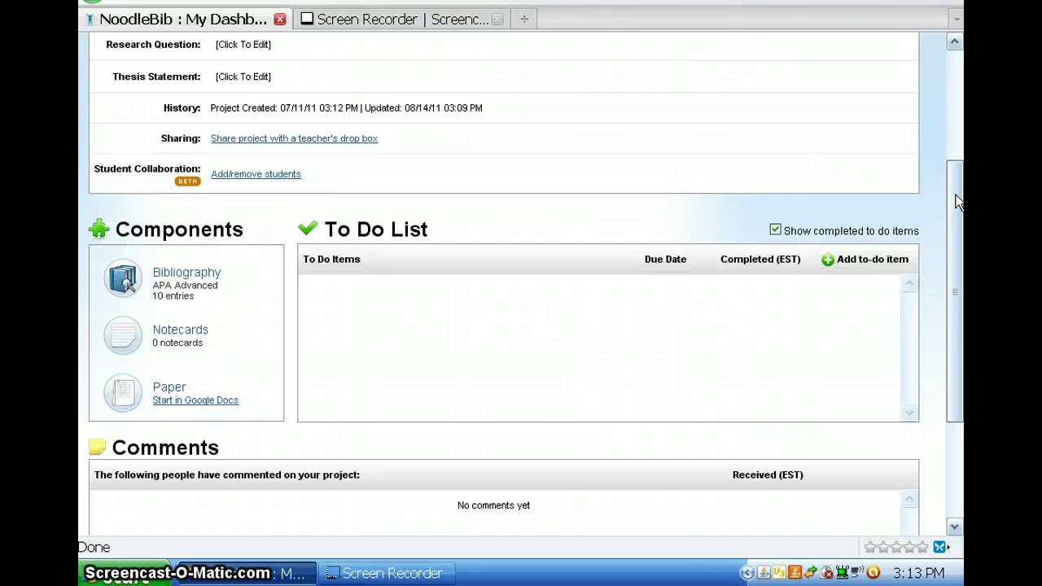
drag(957, 202, 957, 88)
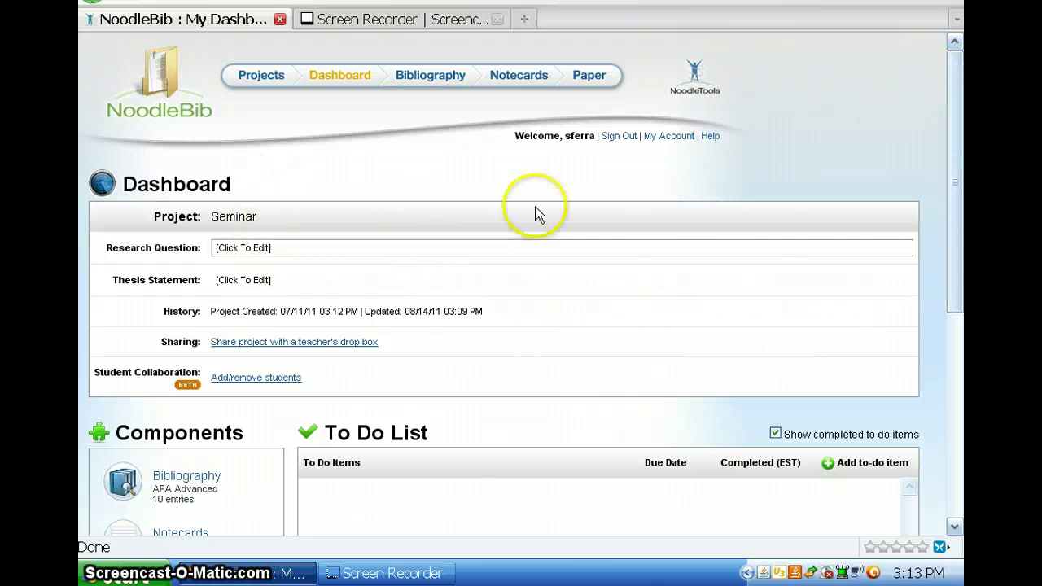
Step: Open the Seminar project's bibliography and start a new citation of type Journal
click(179, 486)
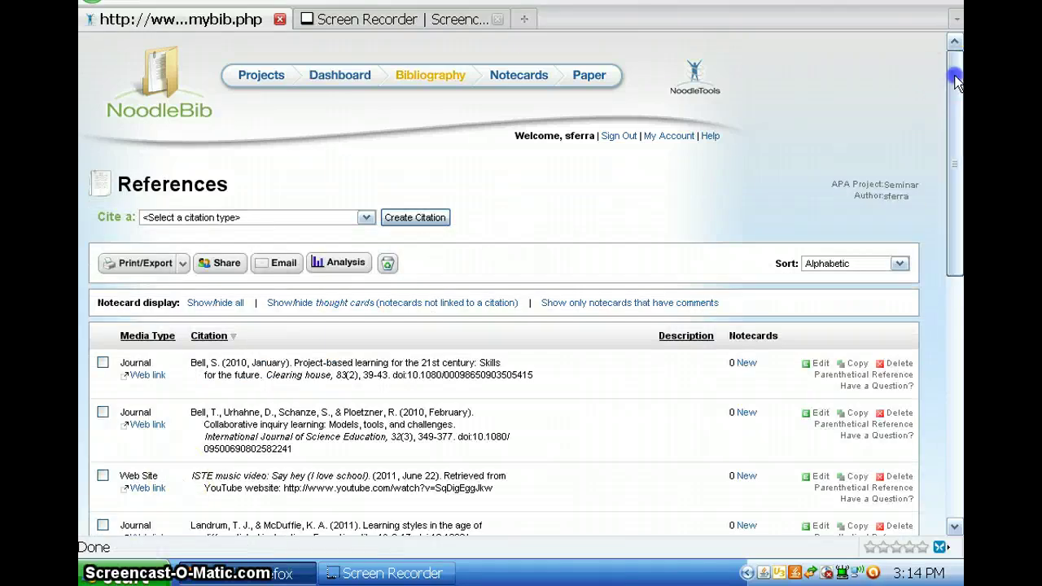
mouse_move(952, 81)
mouse_down()
mouse_move(931, 180)
mouse_move(947, 294)
mouse_move(944, 70)
mouse_up()
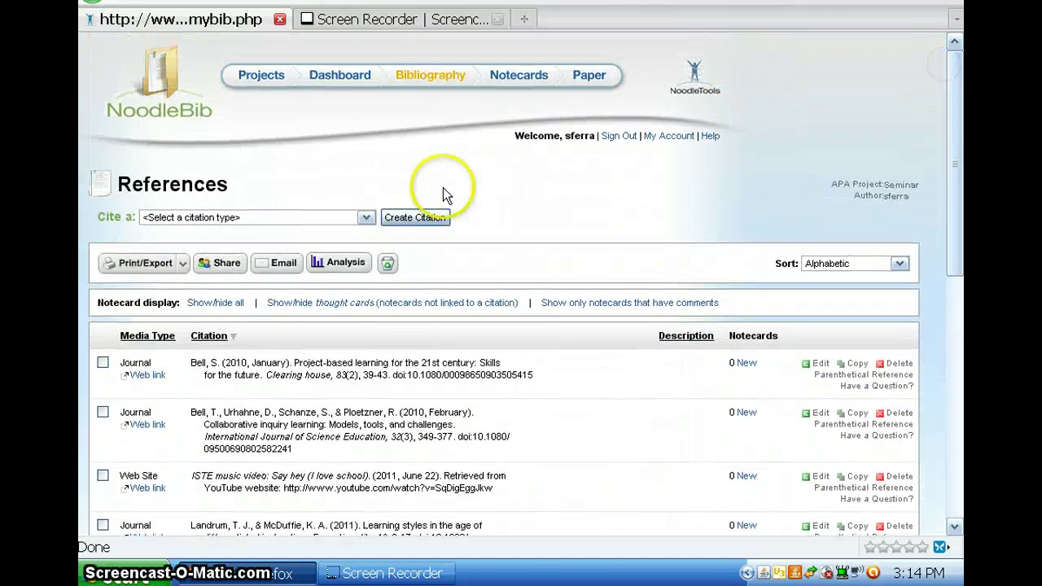
click(365, 217)
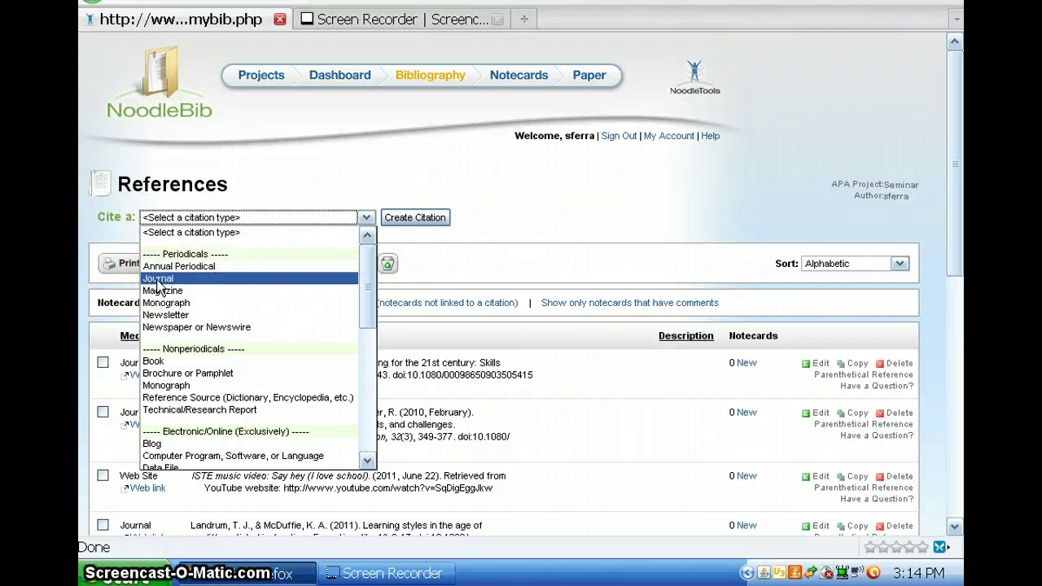
click(158, 281)
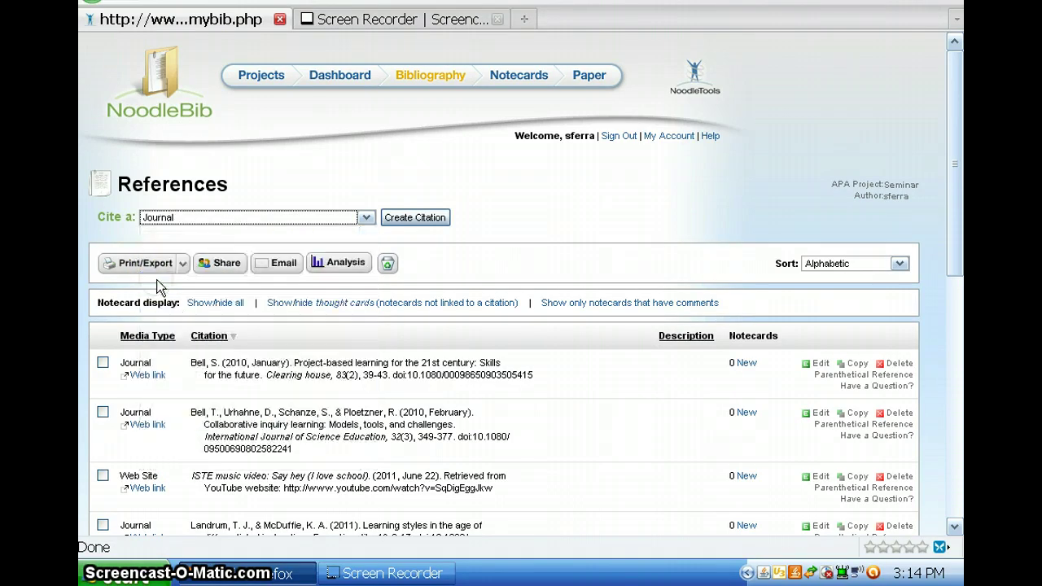
click(416, 219)
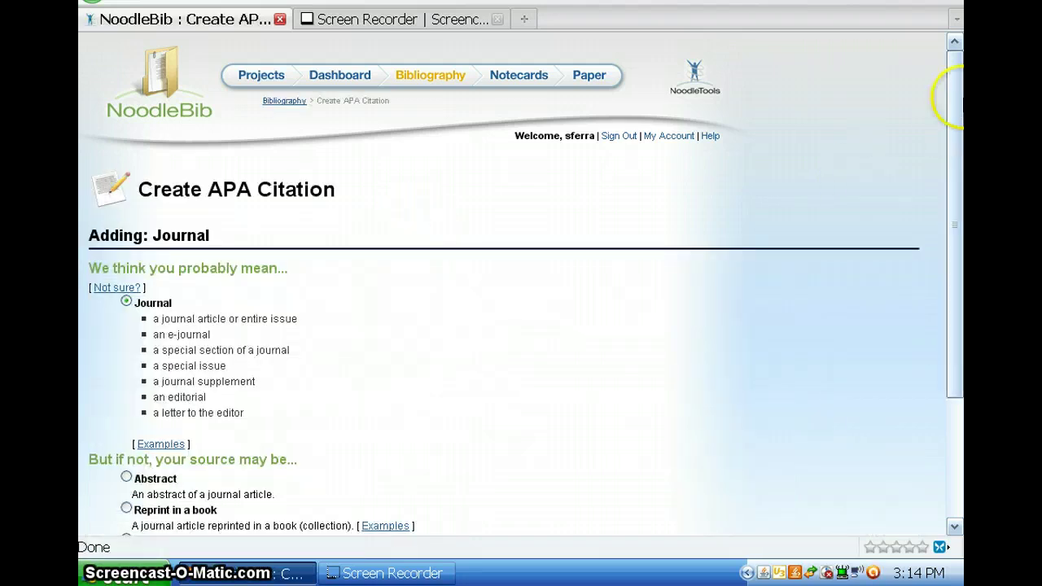
Step: Review the journal source types, reading the definition of a journal and the examples for a reprint in a book
drag(955, 71, 958, 200)
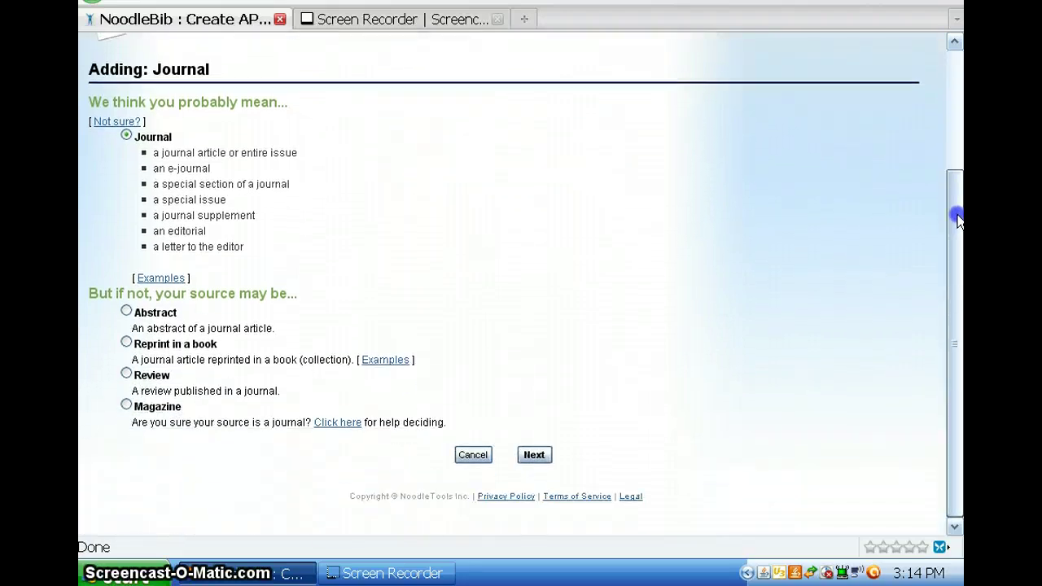
click(98, 122)
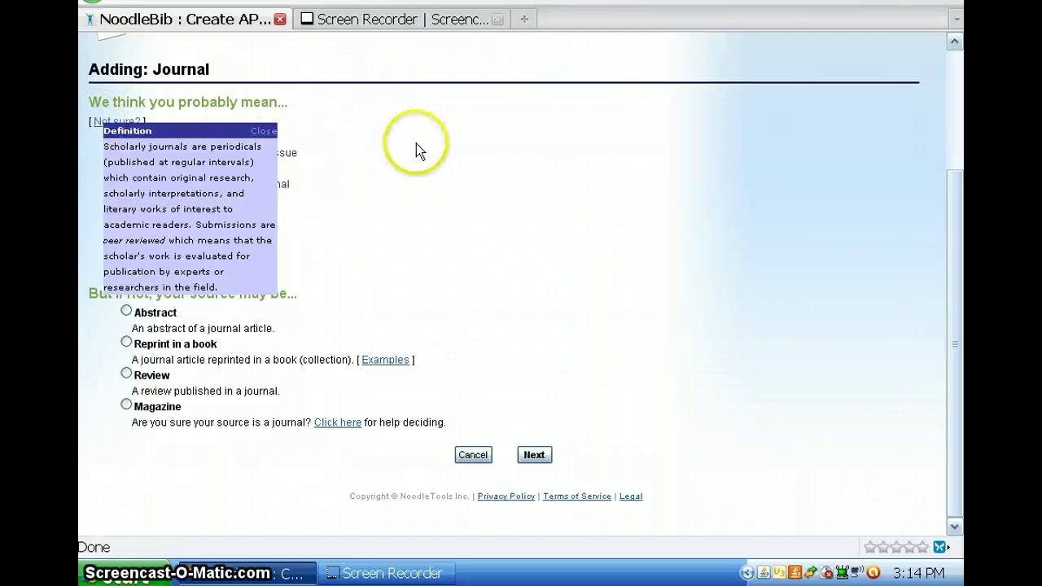
click(537, 204)
click(385, 359)
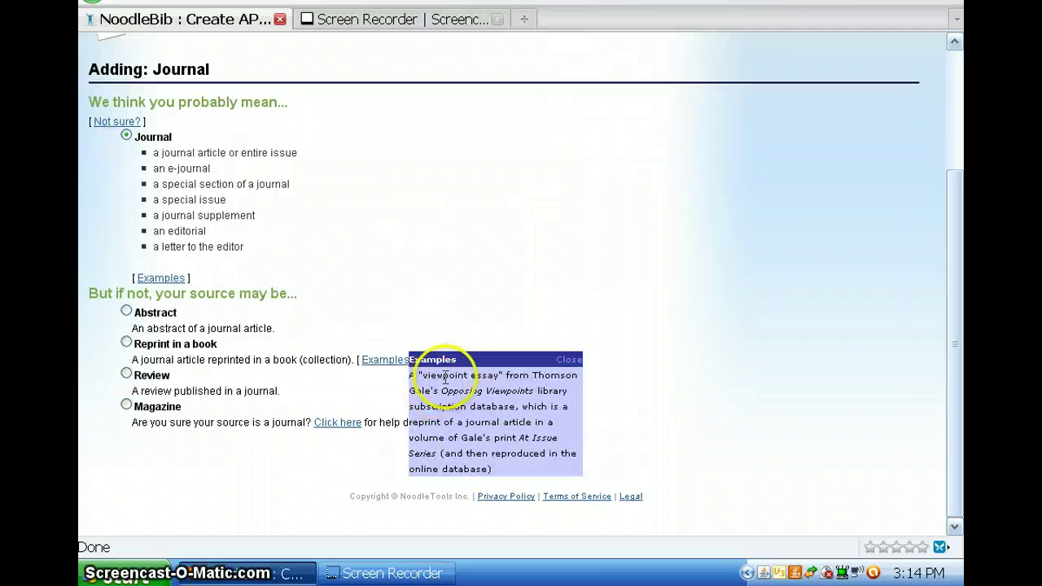
click(786, 298)
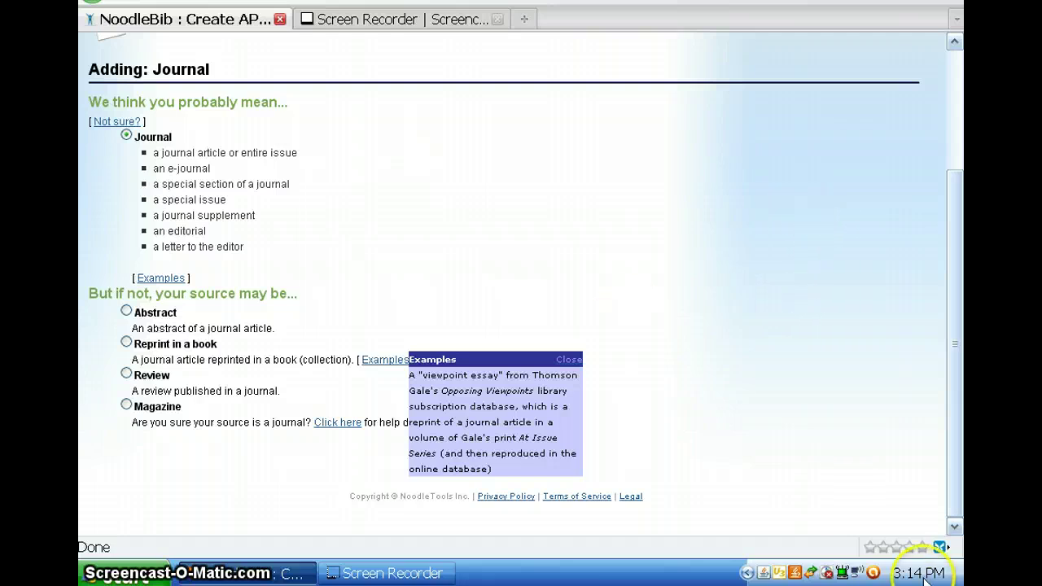
double_click(283, 481)
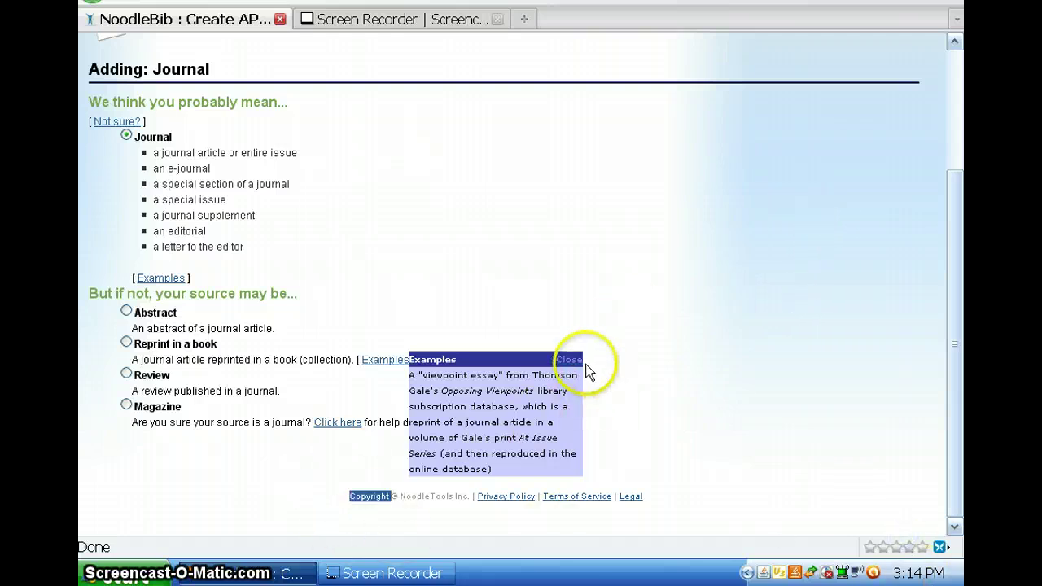
click(570, 359)
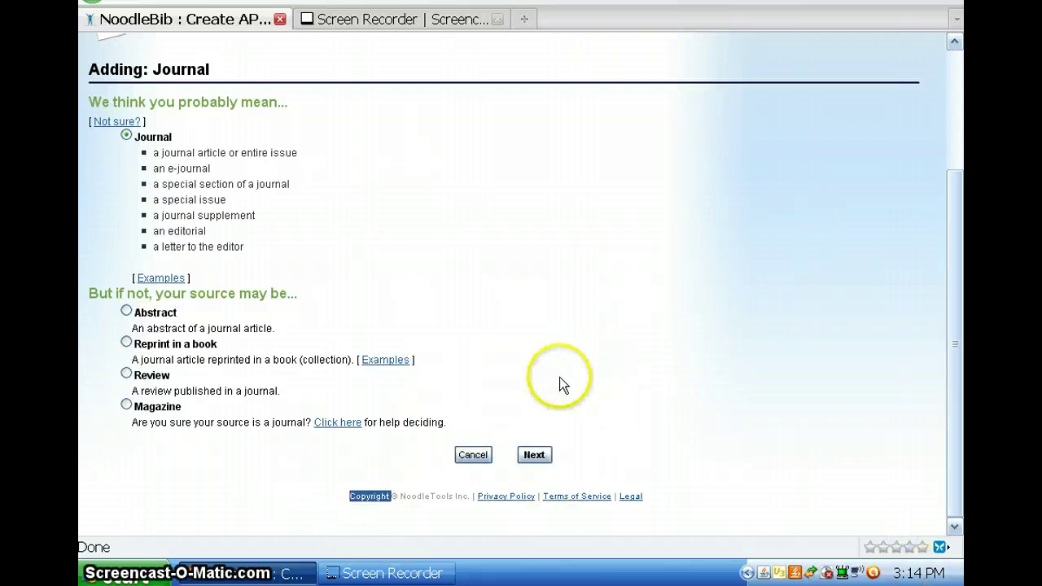
Step: Keep Journal as the source type, set its medium to Online, and continue with a basic journal article
click(540, 454)
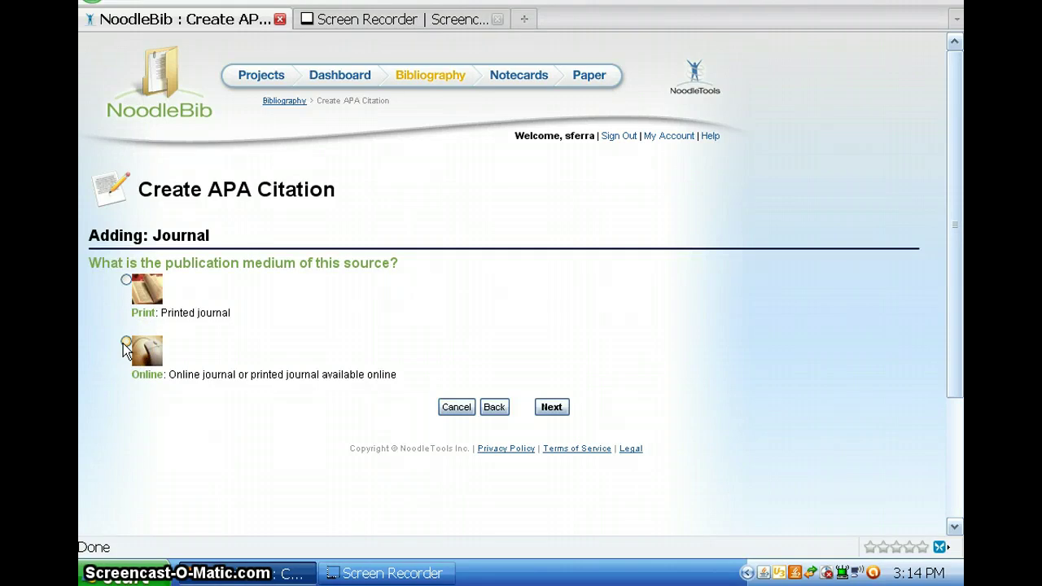
click(128, 340)
click(547, 405)
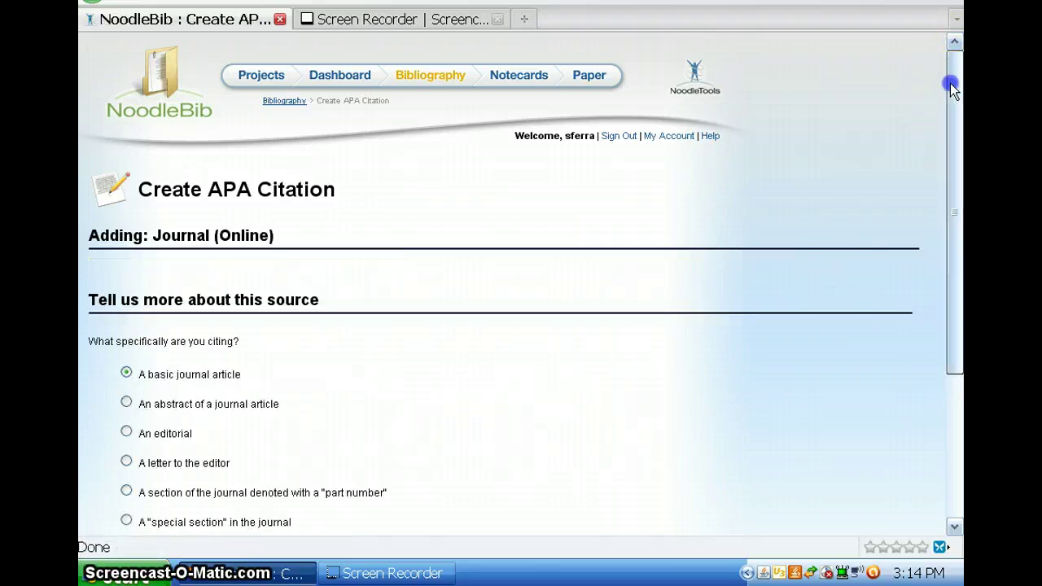
drag(950, 83, 946, 174)
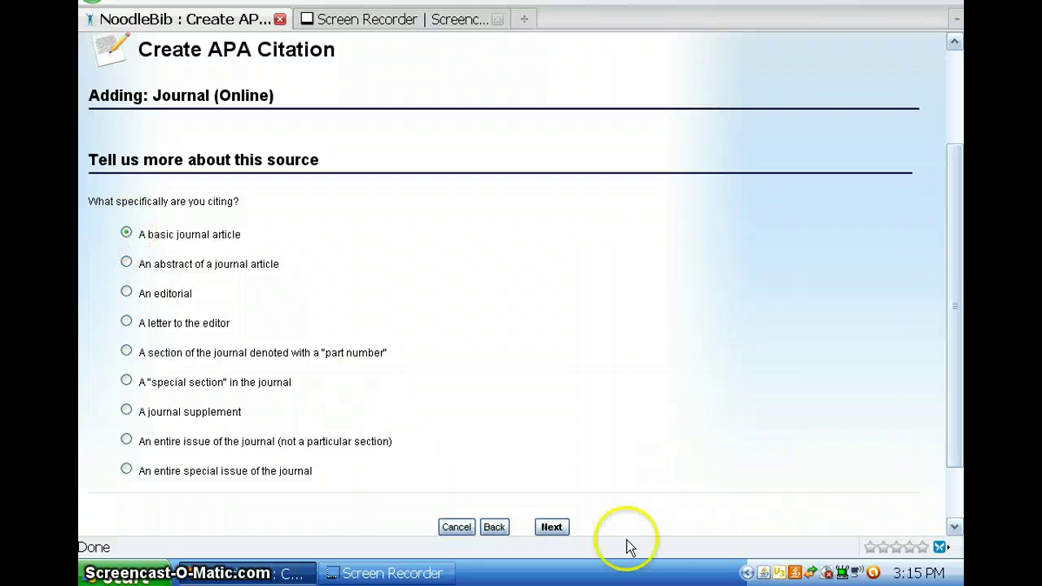
click(553, 527)
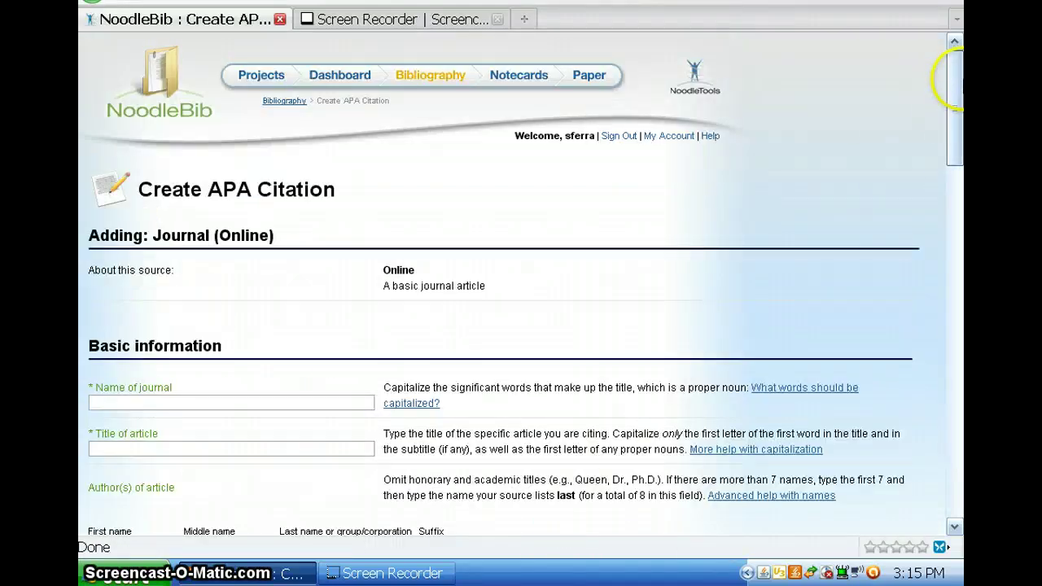
Step: Examine the online journal citation form from the basic information fields down to the annotation section
click(953, 81)
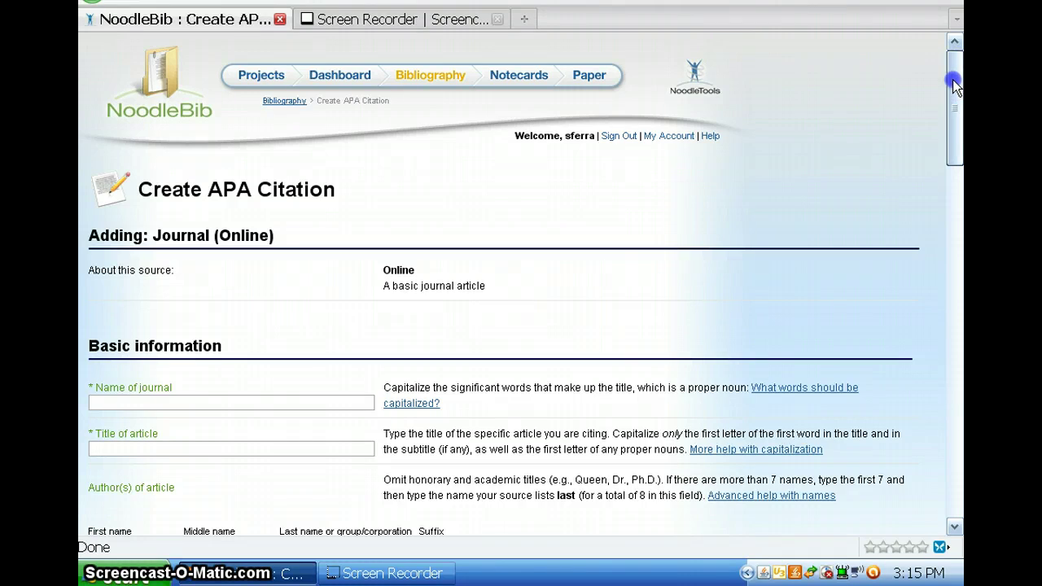
drag(953, 81, 942, 132)
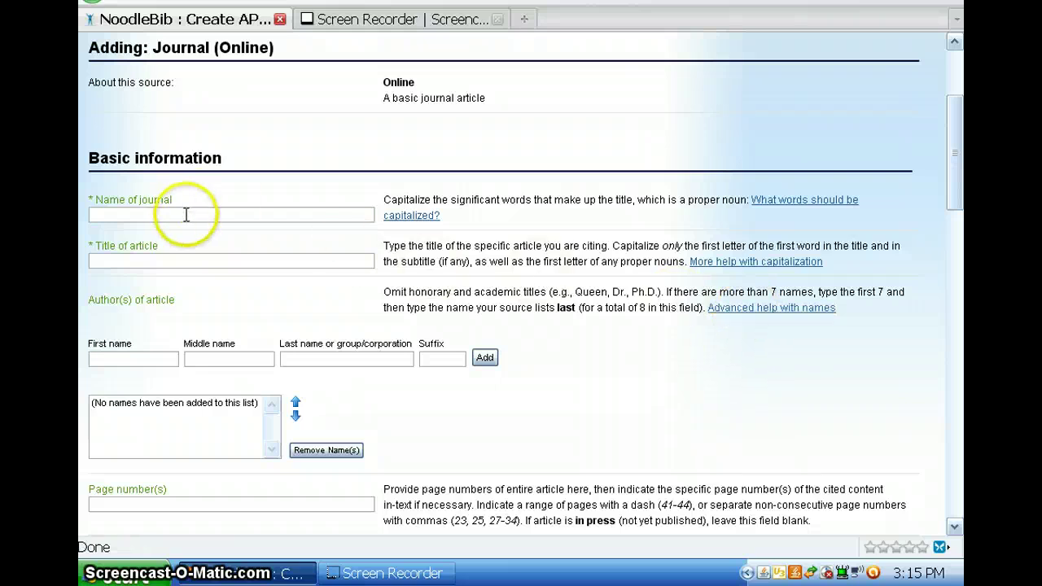
click(138, 213)
click(151, 250)
click(148, 262)
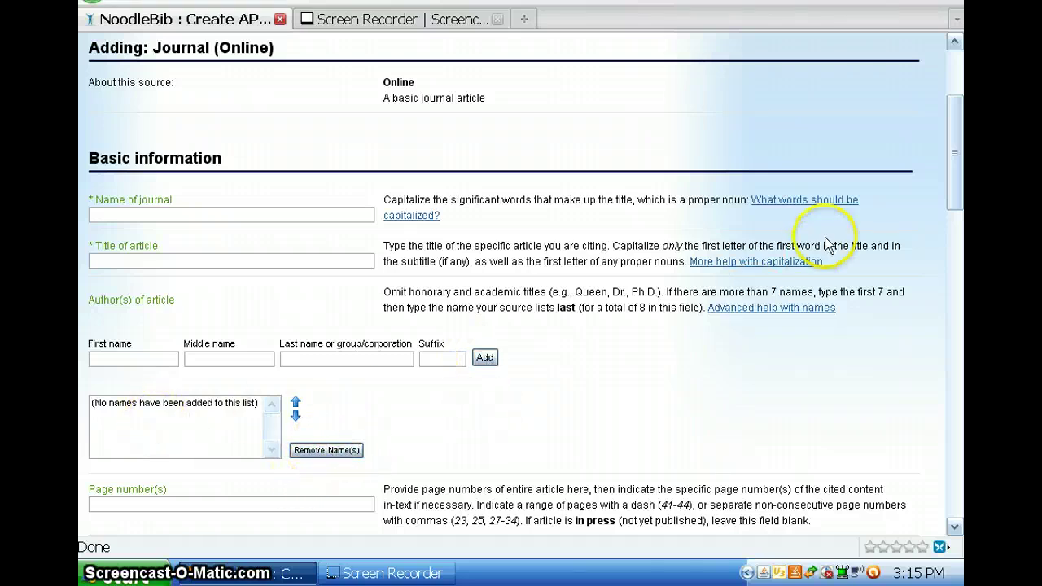
mouse_move(954, 145)
mouse_down()
mouse_move(956, 275)
mouse_move(924, 326)
mouse_move(936, 352)
mouse_move(949, 354)
mouse_move(947, 447)
mouse_move(946, 411)
mouse_move(947, 421)
mouse_up()
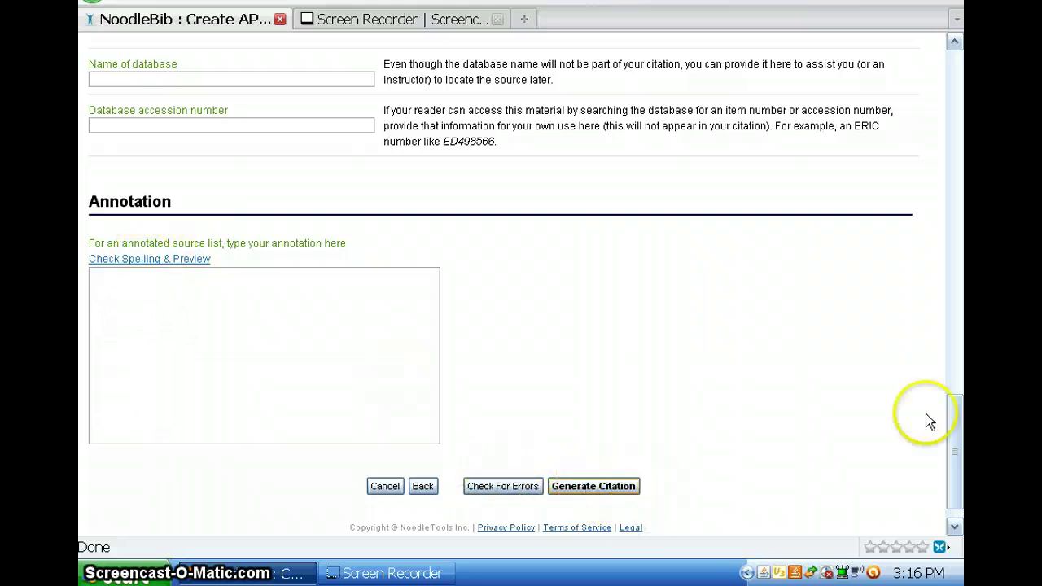
drag(960, 426, 959, 49)
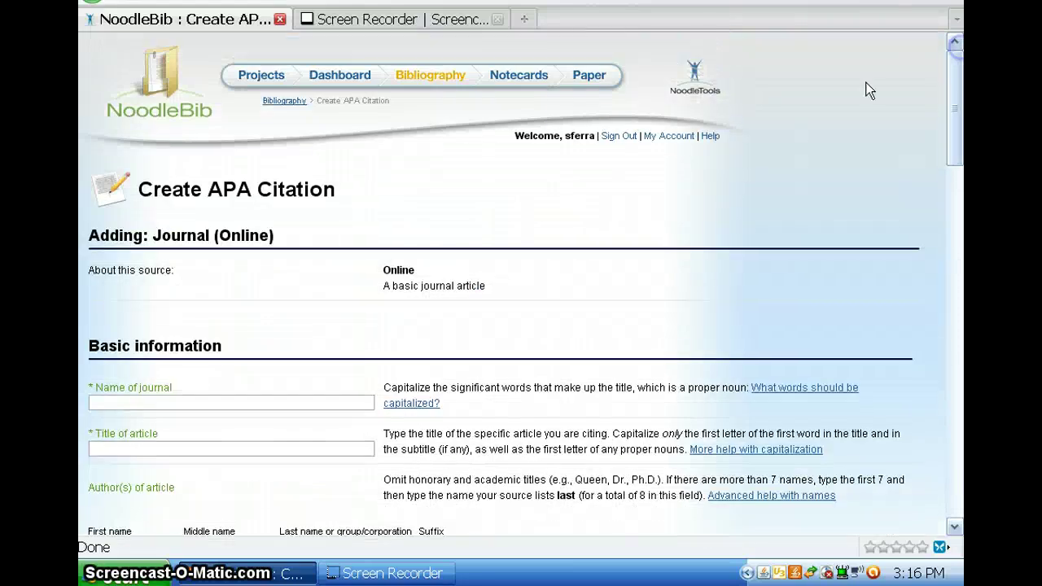
Step: Leave the citation form, reopen the Seminar project's bibliography from the projects list, and review its listed references and web links
click(264, 77)
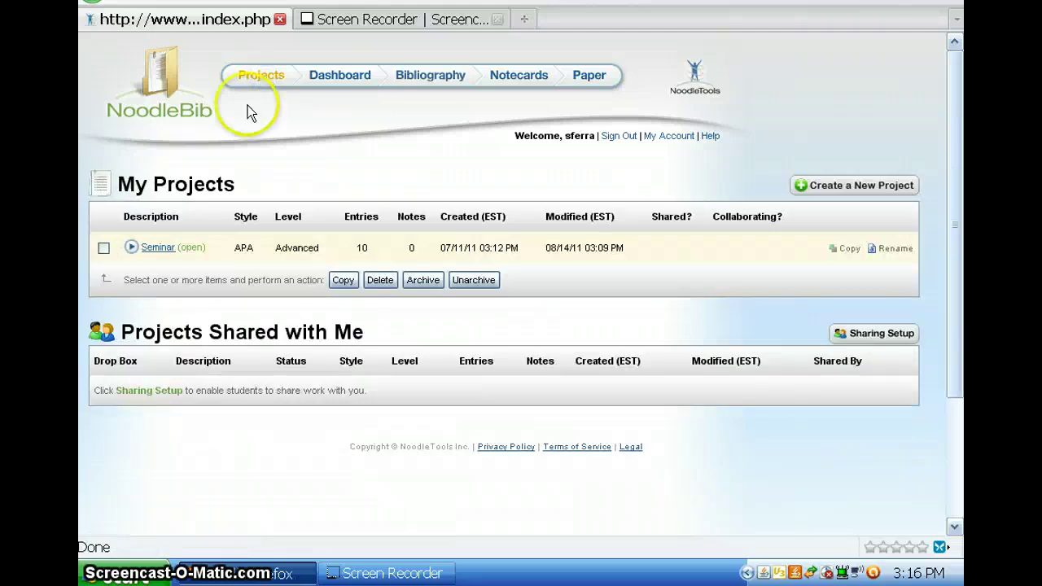
click(155, 251)
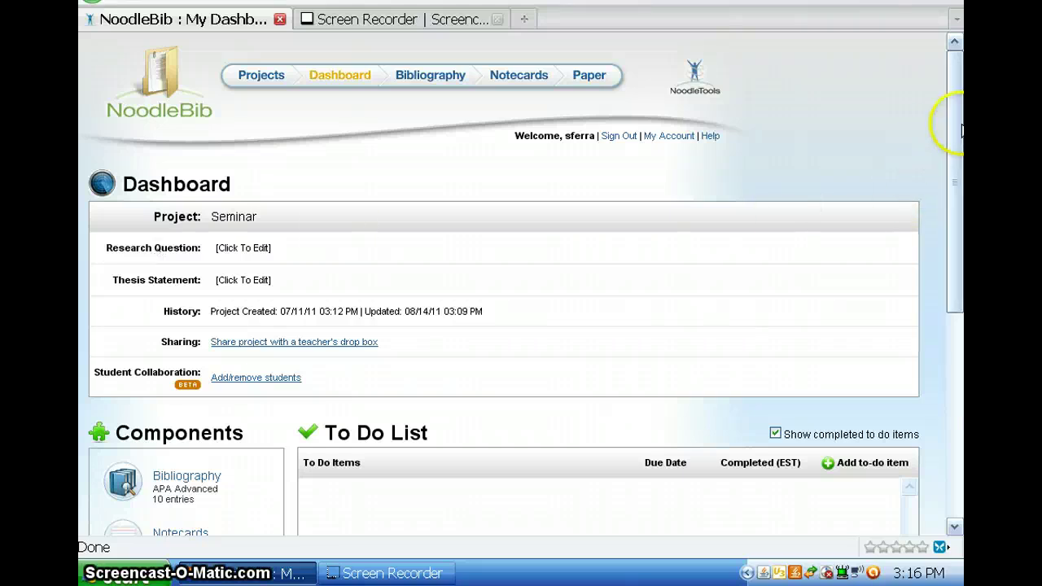
click(175, 480)
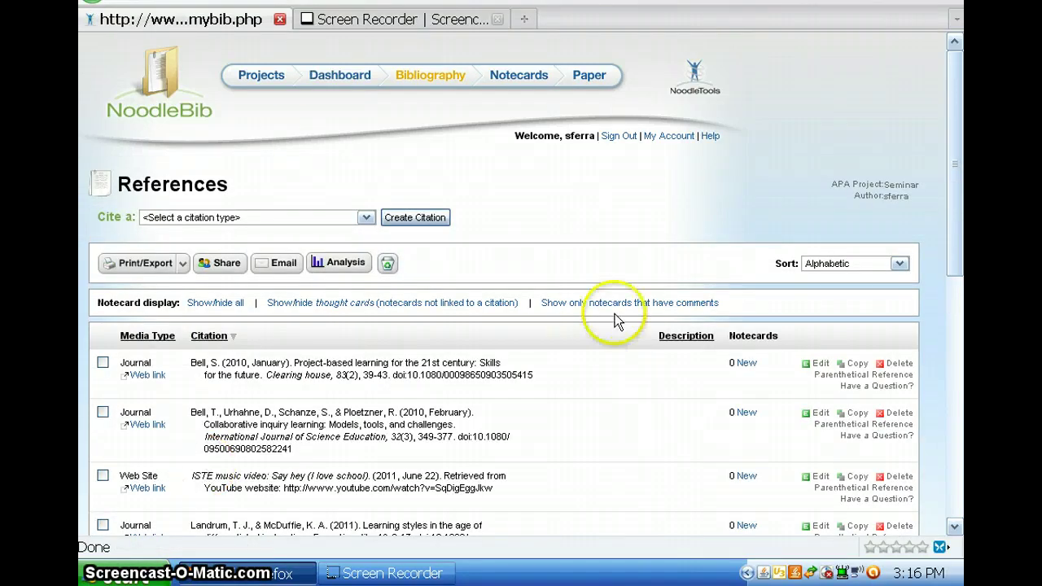
click(958, 136)
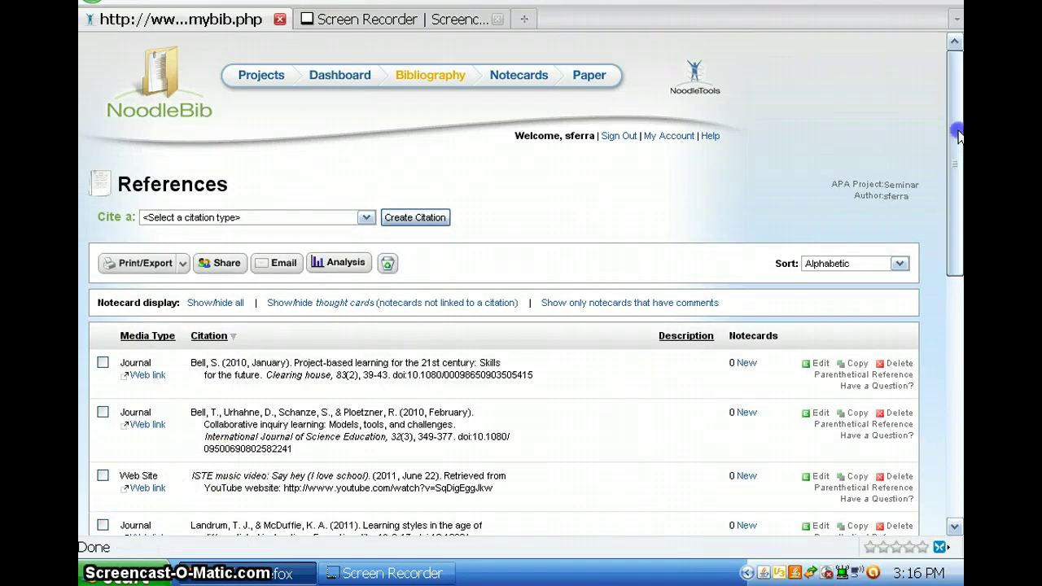
drag(958, 136, 958, 209)
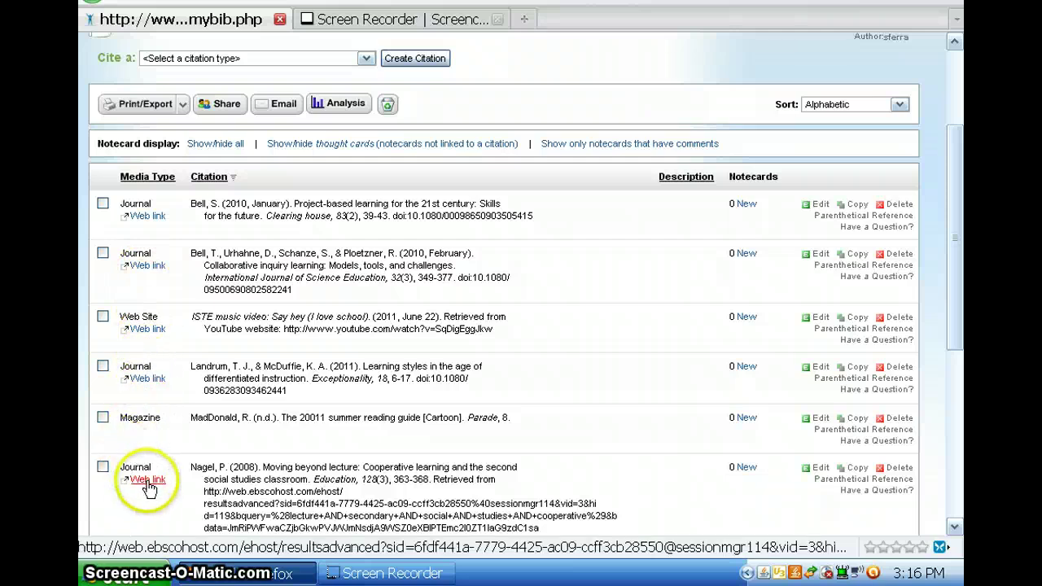
Step: Export the project's bibliography to Word, open the RTF file with Microsoft Office Word, and look over the formatted references page
click(144, 218)
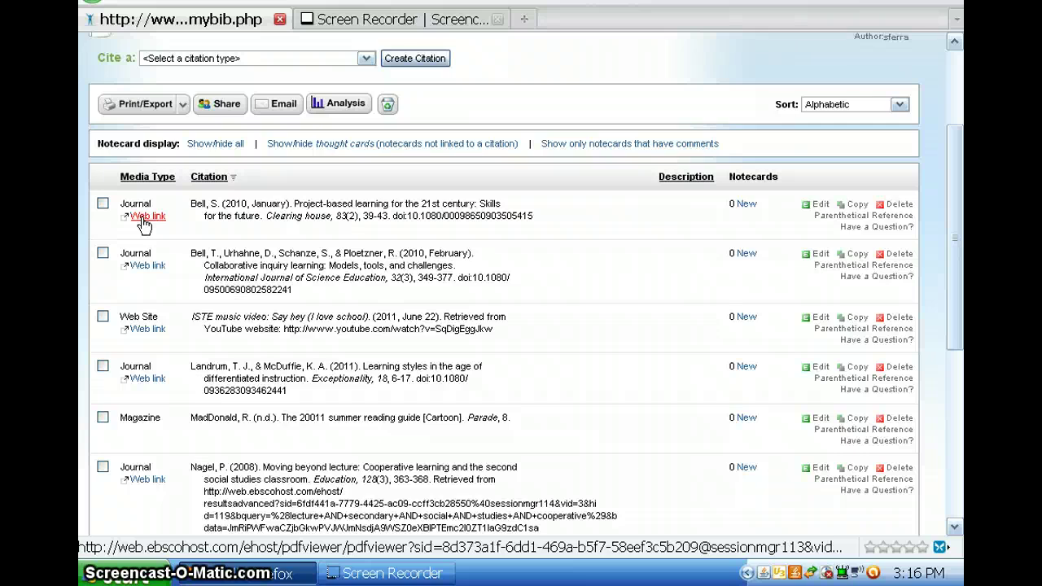
click(137, 109)
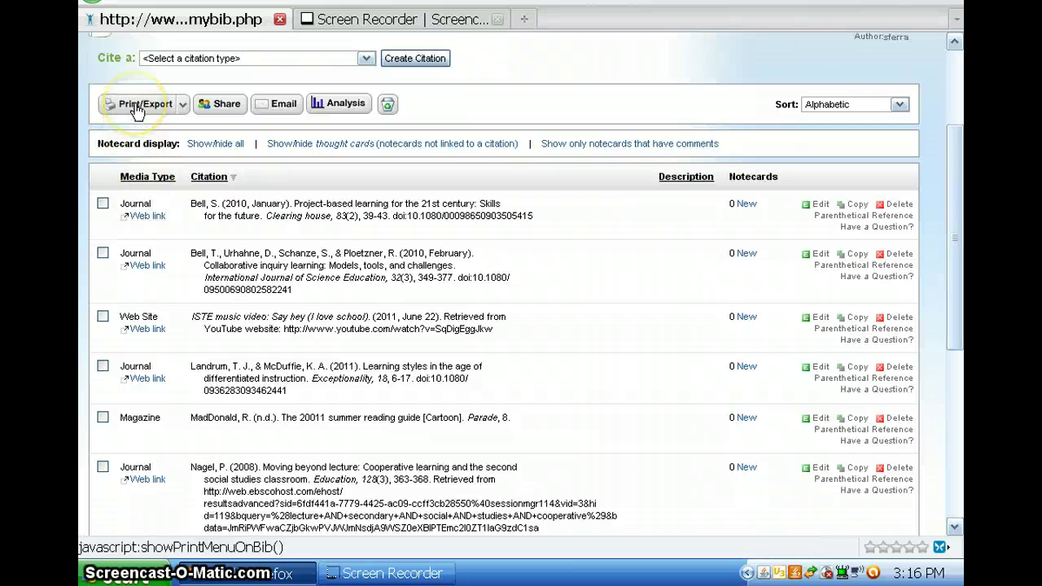
click(137, 109)
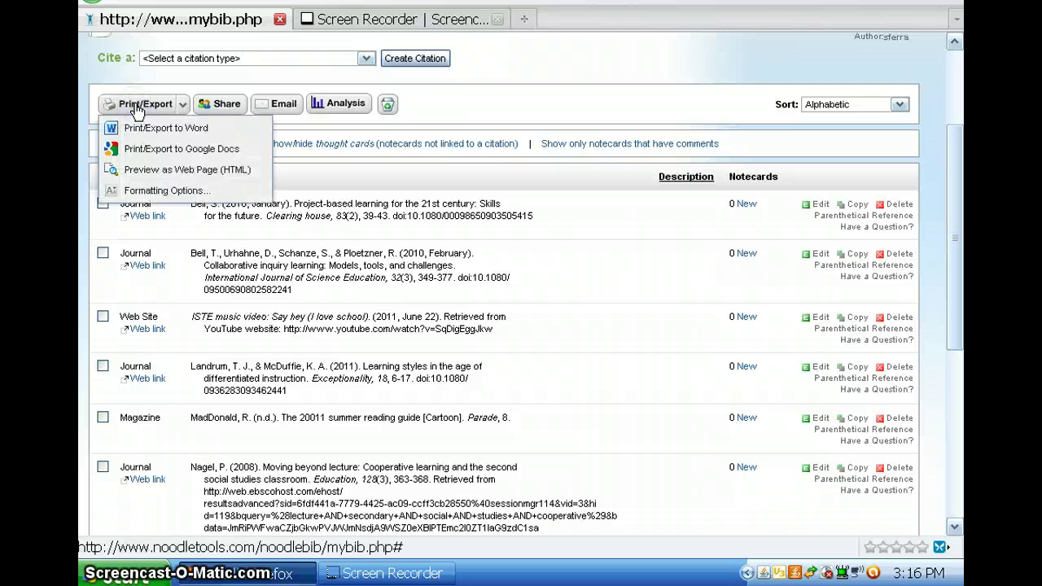
click(152, 129)
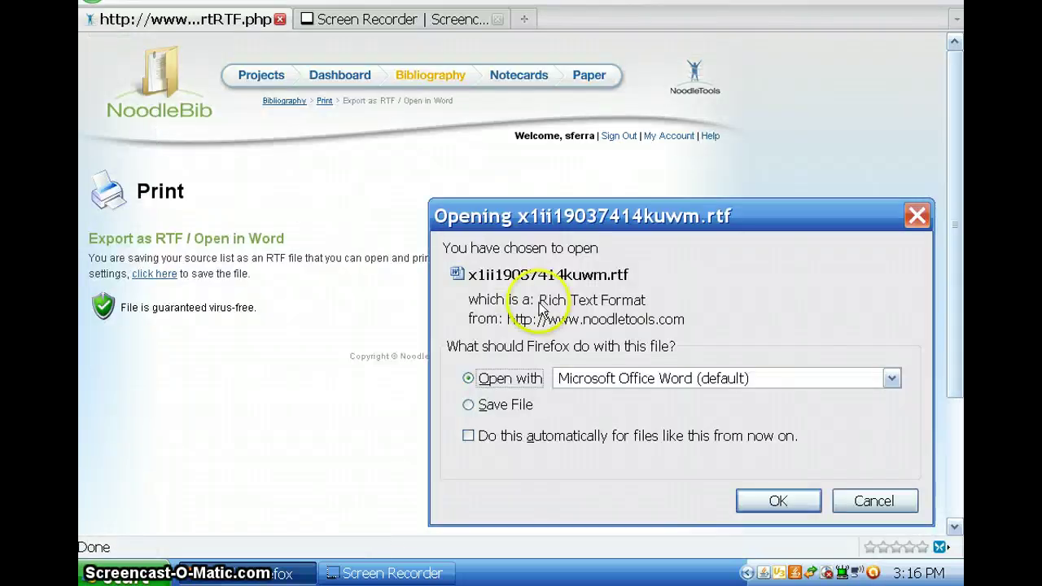
click(765, 503)
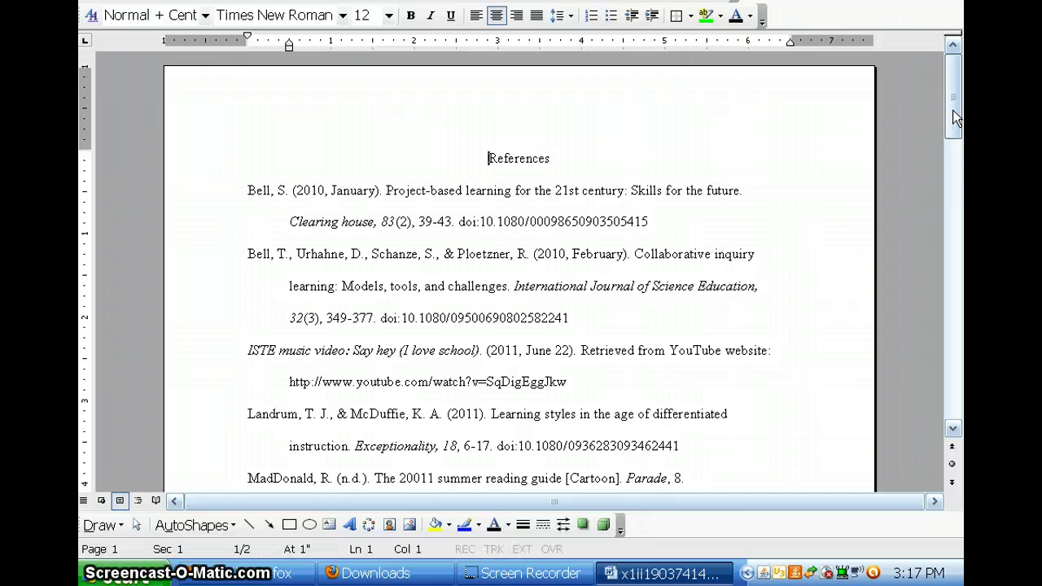
mouse_move(954, 118)
mouse_down()
mouse_move(959, 320)
mouse_move(959, 120)
mouse_up()
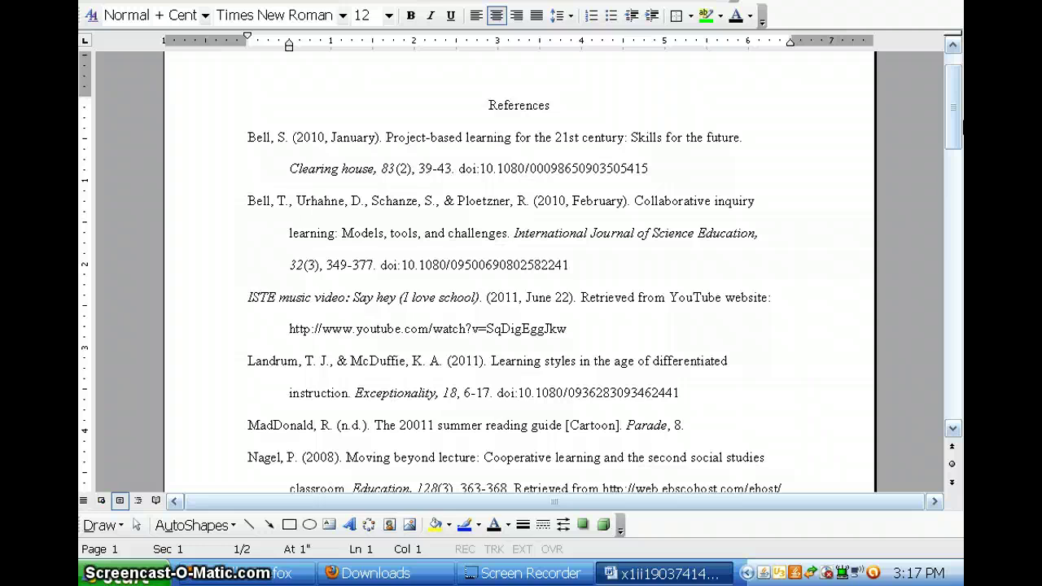